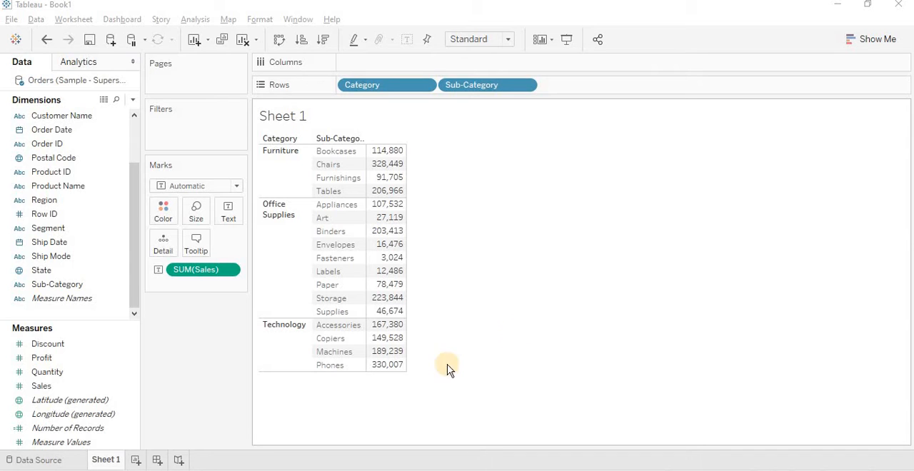
- Add a Category filter to the sheet that keeps Furniture and Technology and leaves out Office Supplies
left_click_drag(138, 278, 134, 188)
left_click_drag(32, 121, 171, 123)
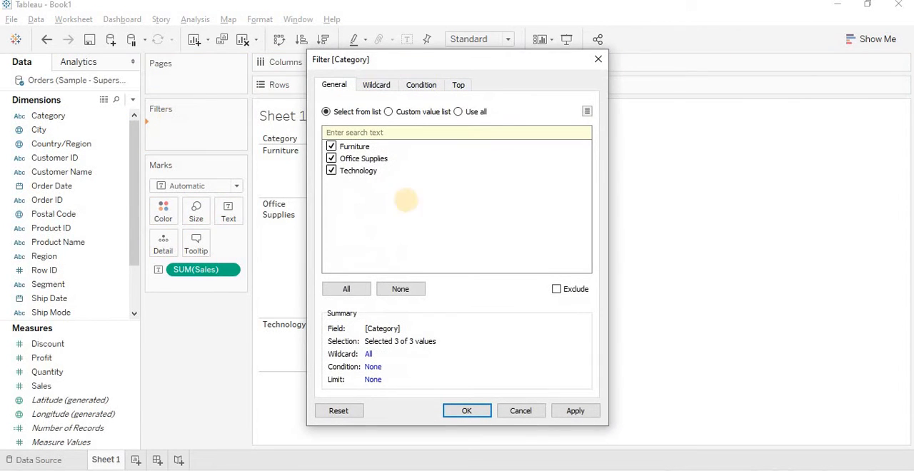
left_click(331, 158)
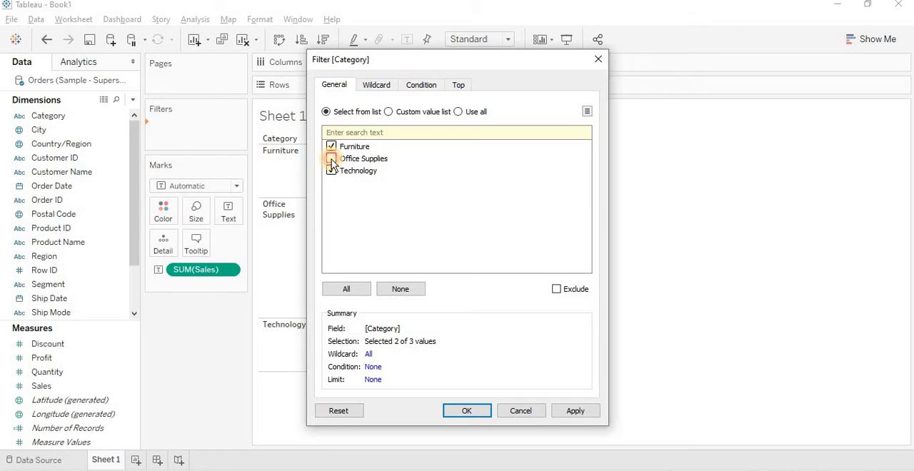
left_click(459, 413)
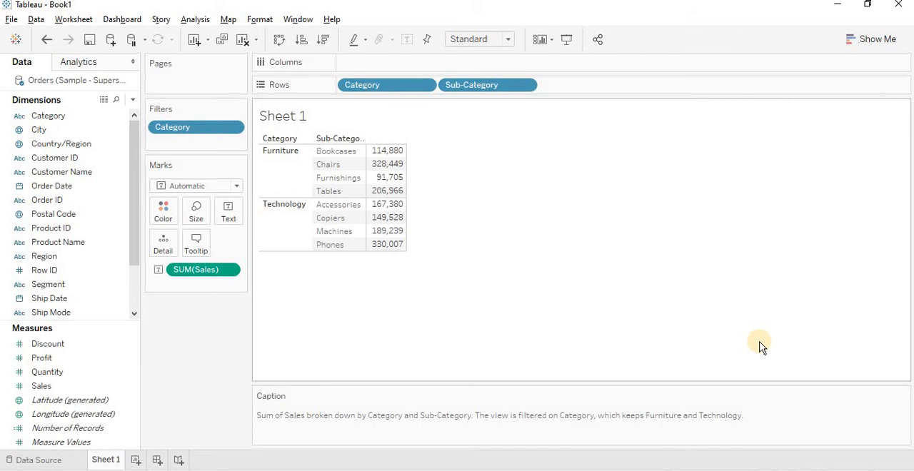
- Edit the Category filter to include Office Supplies again
left_click(235, 130)
left_click(231, 141)
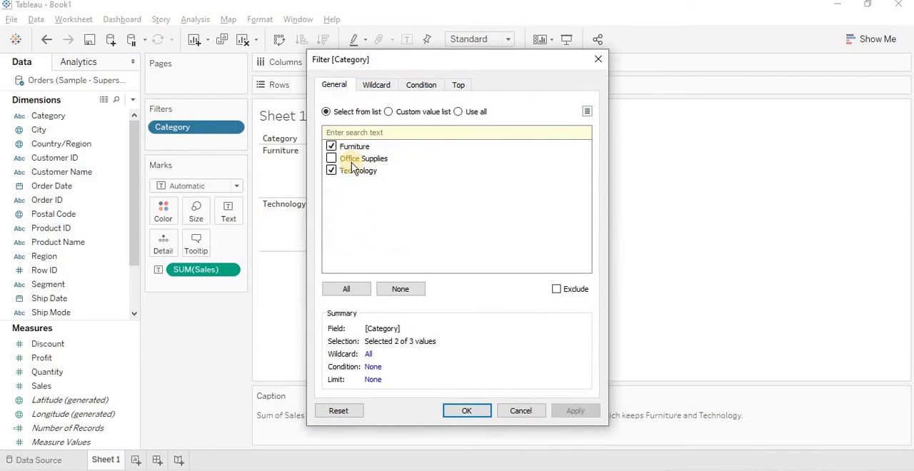
left_click(351, 163)
left_click(468, 411)
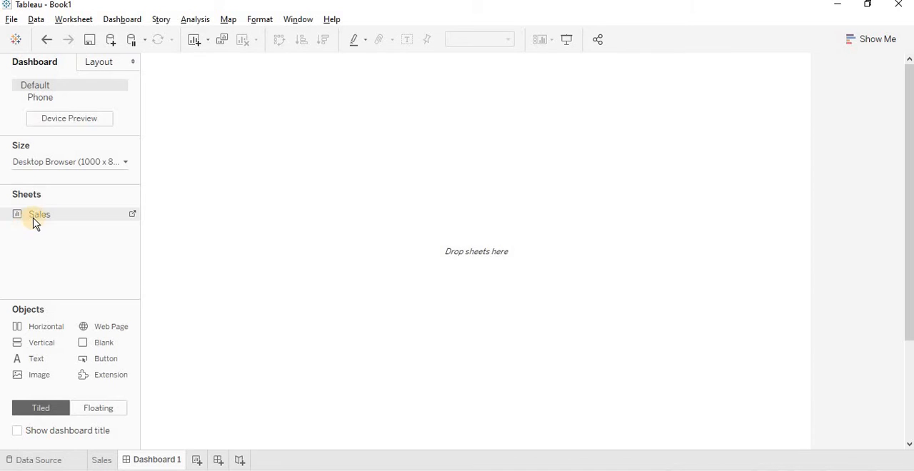
- Place the sheet, named Sales, on a new dashboard and return to the Sales worksheet
left_click_drag(33, 217, 248, 169)
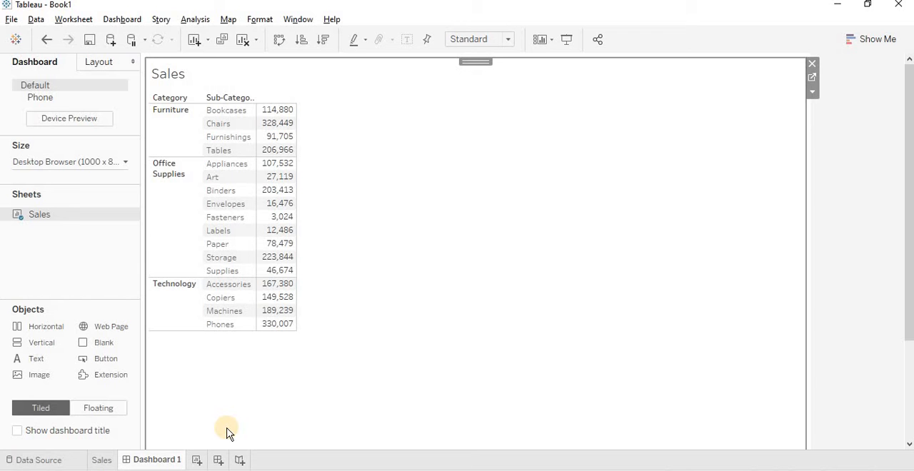
left_click(102, 460)
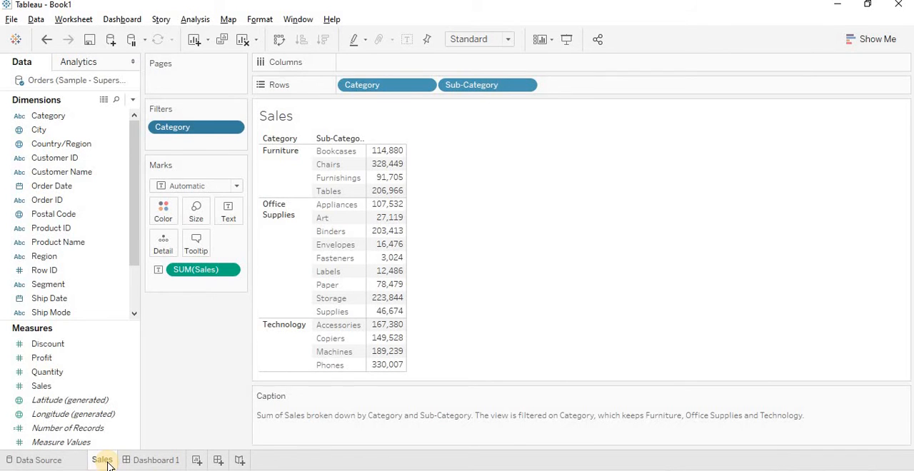
left_click(101, 430)
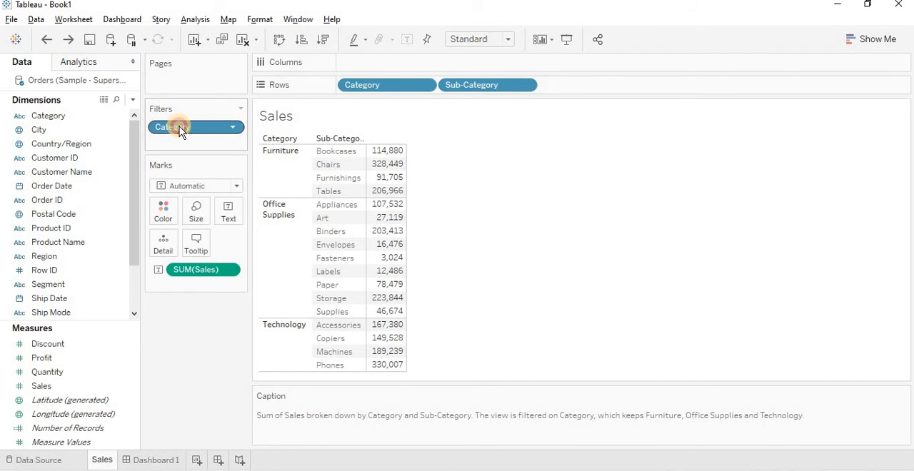
- Replace the existing Category filter with an interactive Category filter card on the Sales sheet and exclude Furniture
left_click_drag(176, 126, 187, 366)
left_click_drag(133, 223, 132, 140)
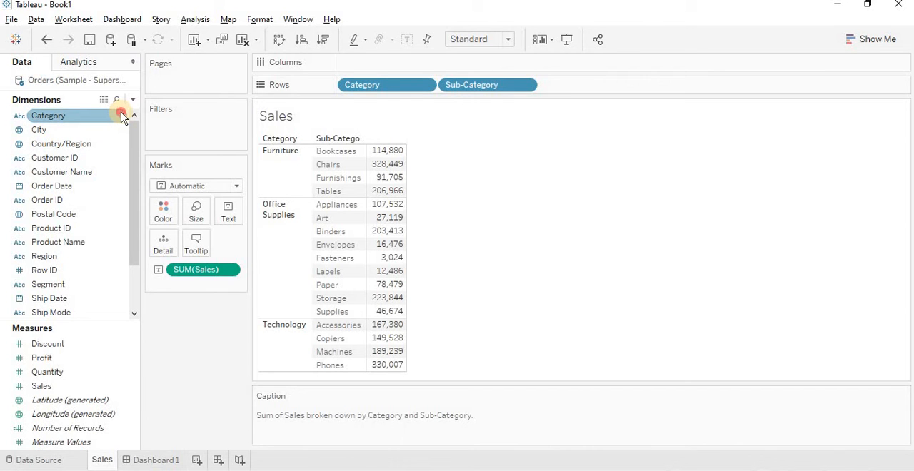
right_click(122, 117)
left_click(146, 137)
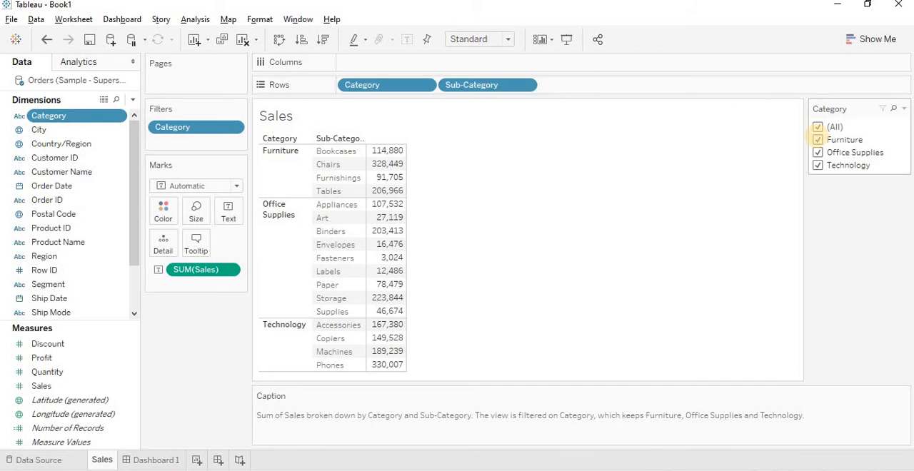
left_click(817, 140)
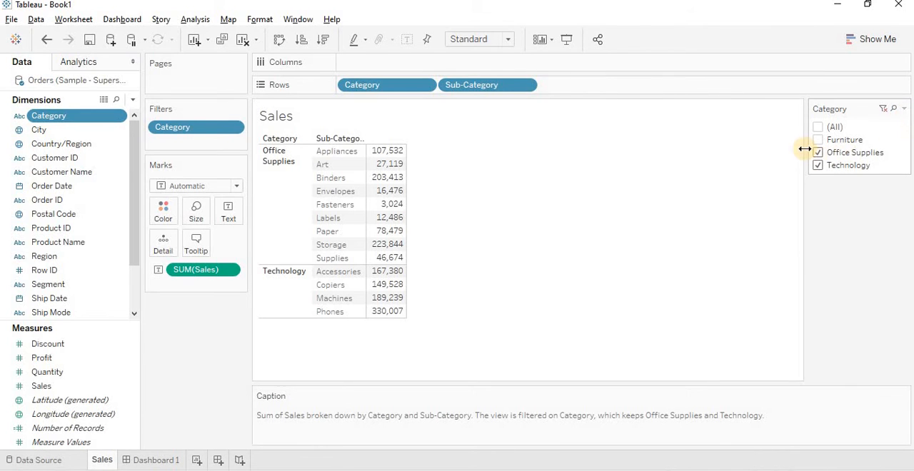
- Change the Category filter card to Single Value (list) and select Office Supplies, followed by Technology
left_click(906, 111)
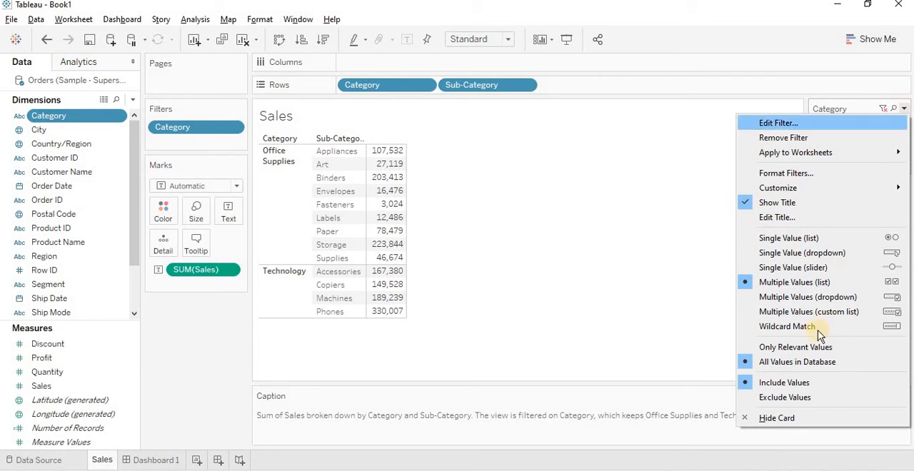
left_click(794, 240)
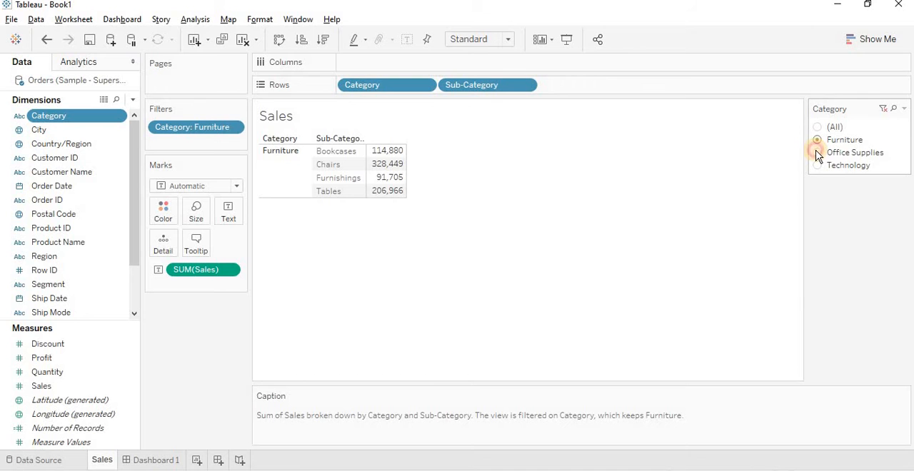
left_click(817, 153)
left_click(818, 166)
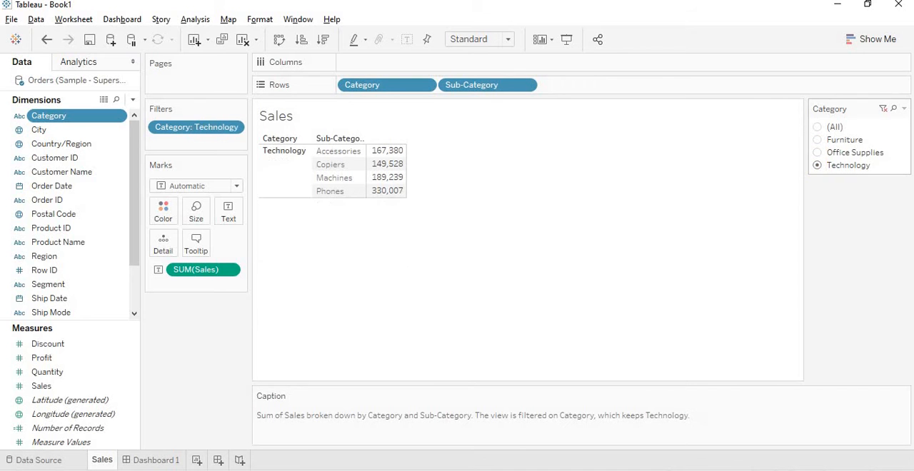
- Change the Category filter card to Single Value (dropdown) and select Office Supplies
left_click(903, 109)
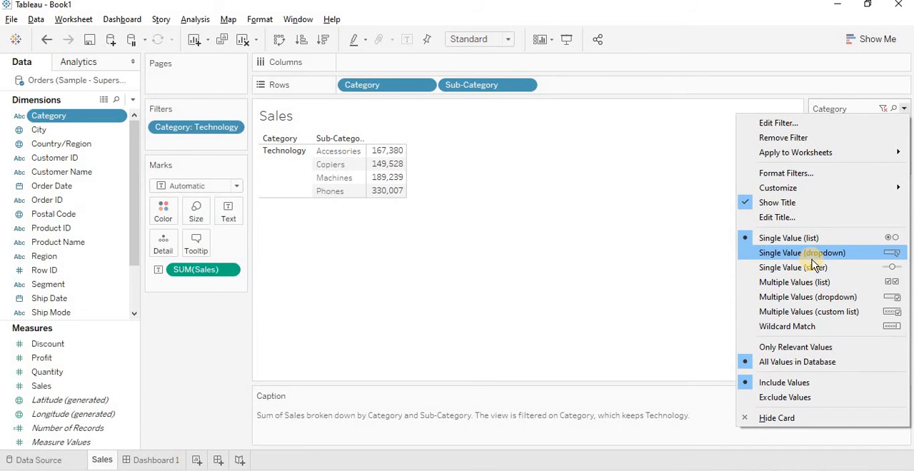
left_click(813, 262)
left_click(901, 128)
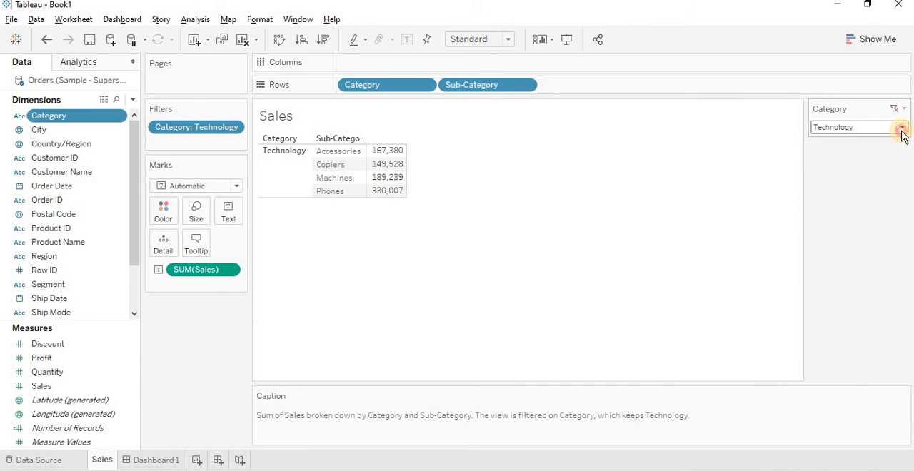
left_click(876, 168)
- Change the Category filter card to Single Value (slider) and step back and forth through the categories, ending on Technology
left_click(902, 107)
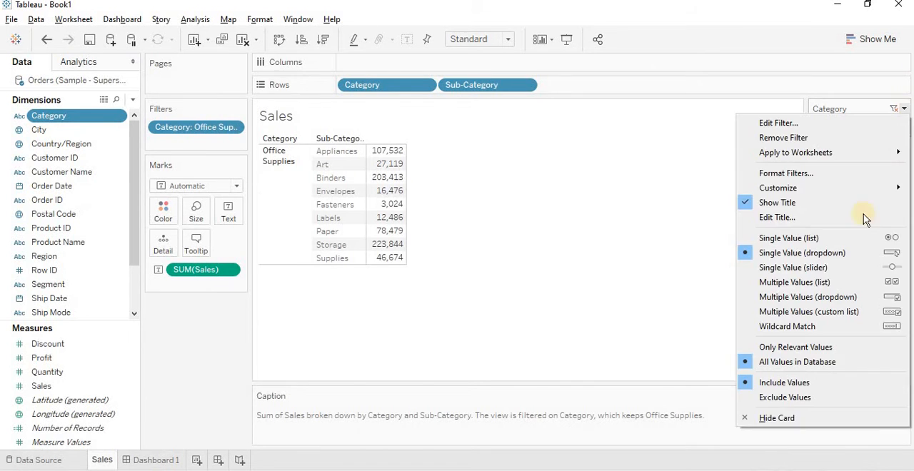
left_click(815, 269)
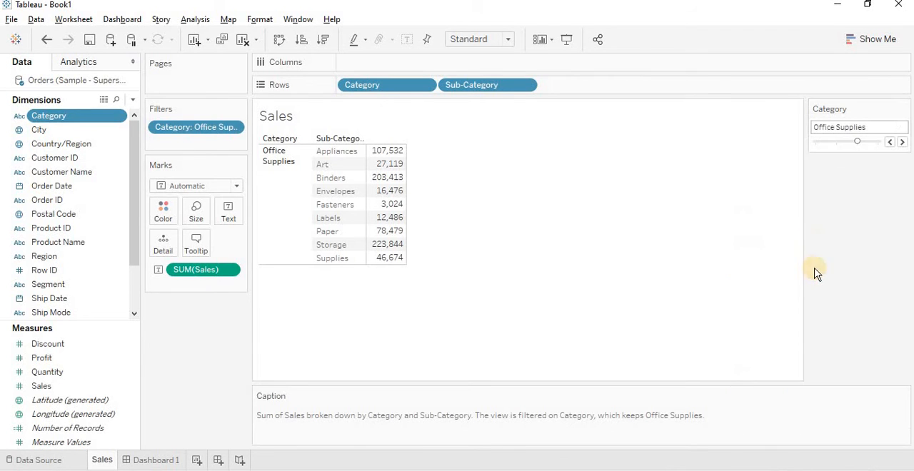
left_click(889, 143)
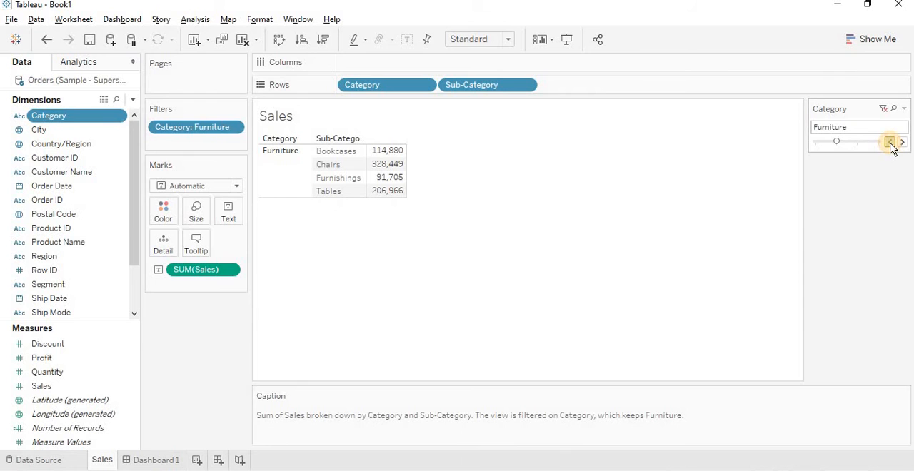
left_click(890, 143)
left_click(902, 143)
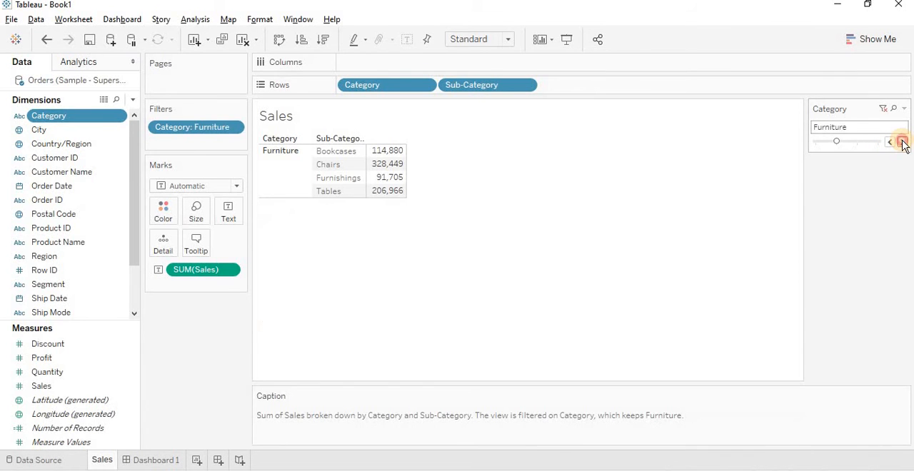
left_click(902, 143)
left_click(902, 143)
- Change the Category filter card to Multiple Values (list) and from there to Multiple Values (custom list)
left_click(904, 109)
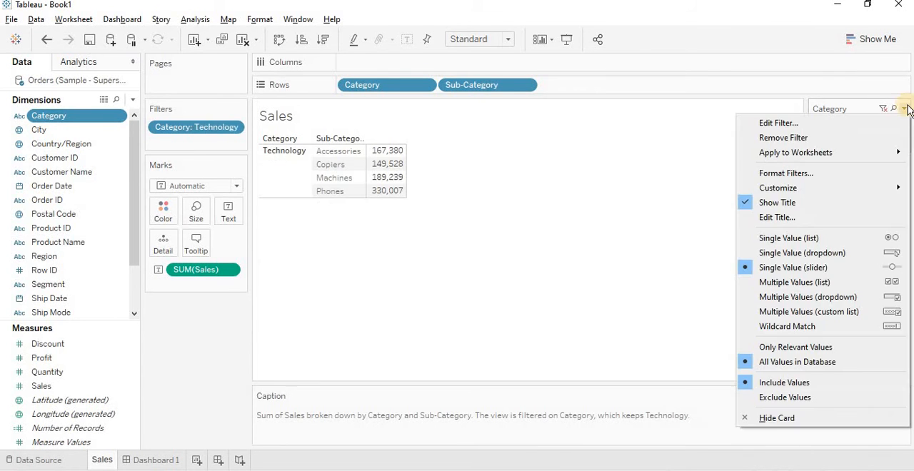
left_click(823, 284)
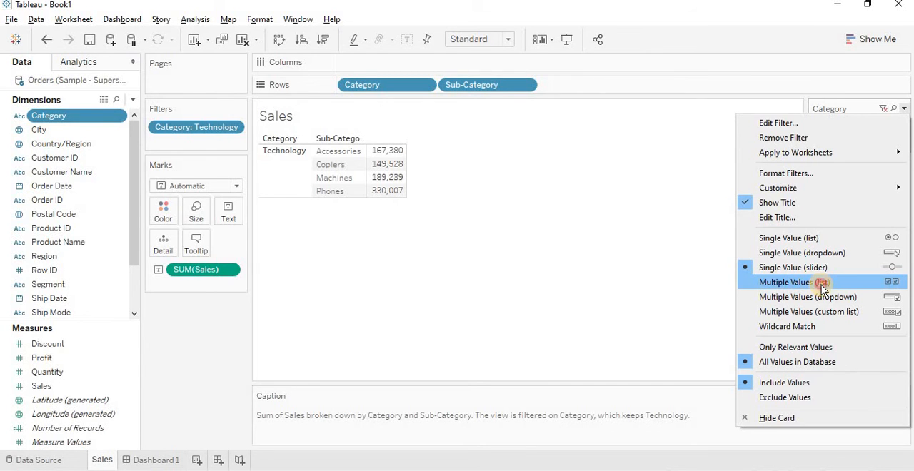
left_click(903, 109)
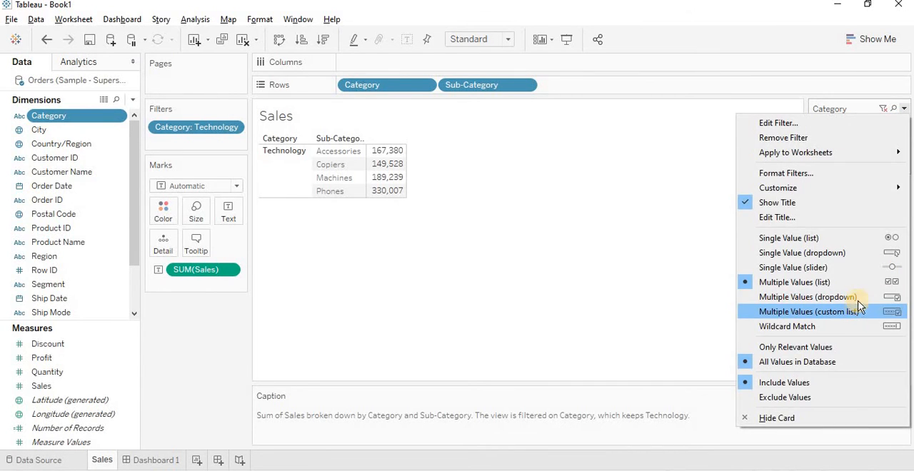
left_click(813, 312)
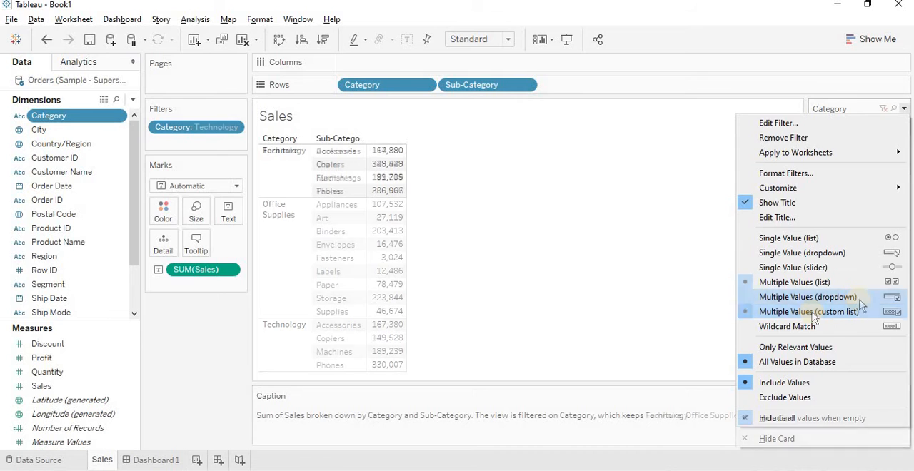
left_click(812, 314)
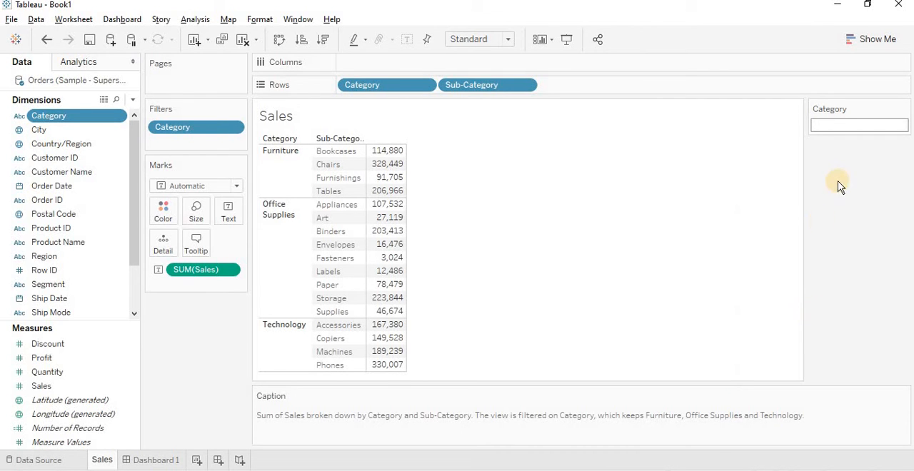
- Search the Category custom list for "Fu" and include Furniture
left_click(831, 126)
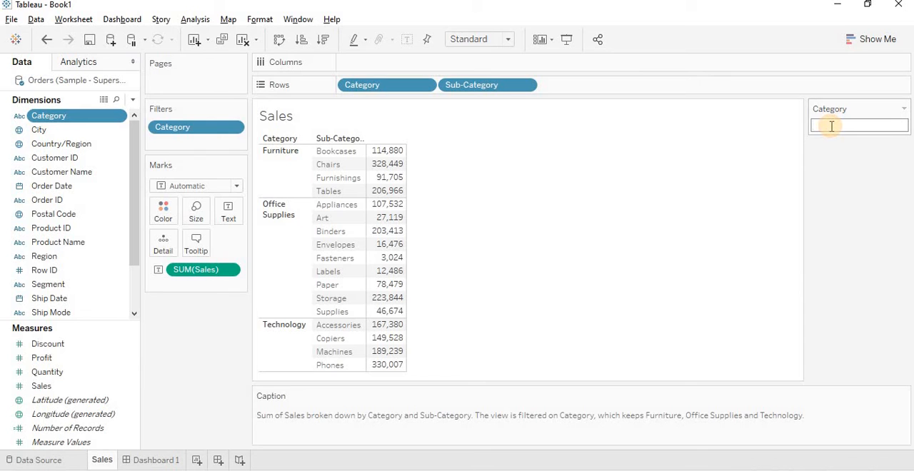
type("Fu")
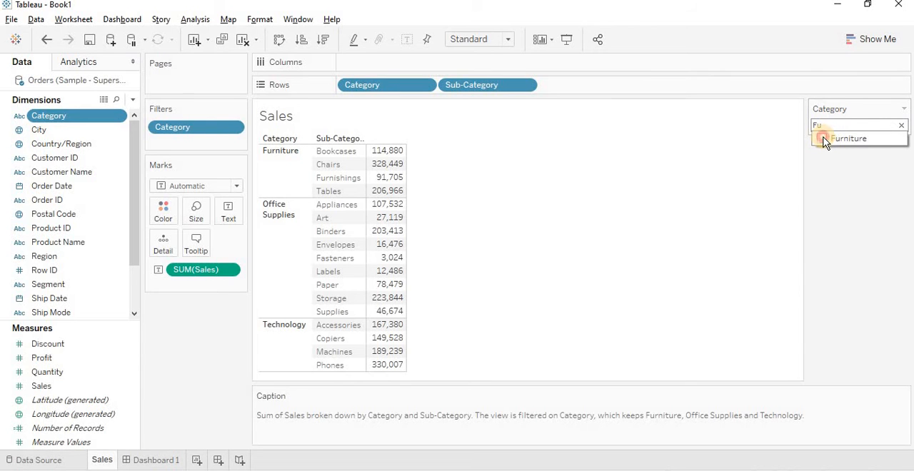
left_click(822, 138)
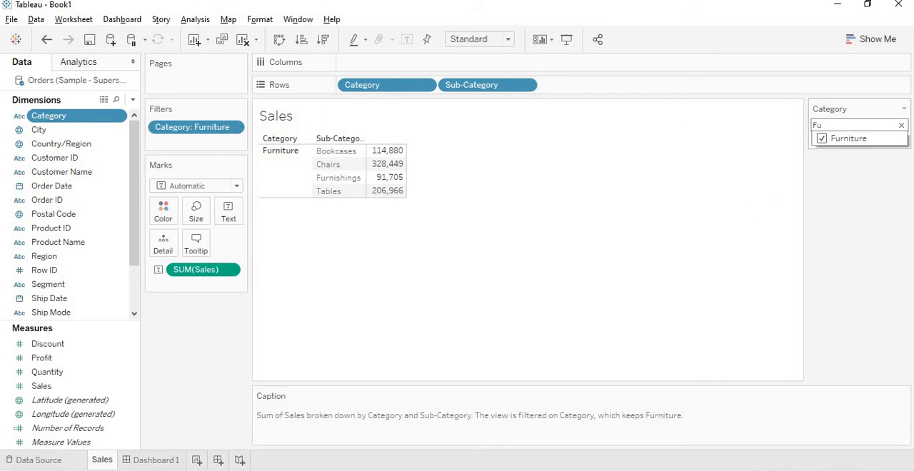
- Change the Category filter card to Wildcard Match and filter on "Fur"
left_click(905, 108)
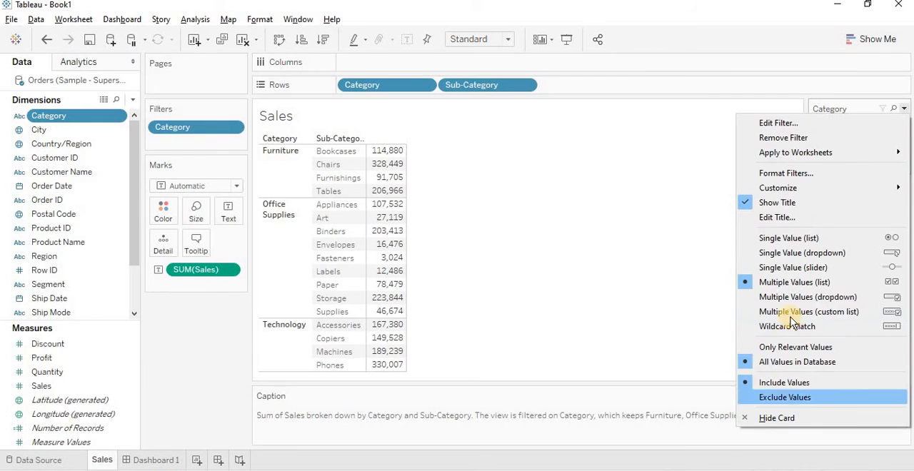
left_click(802, 327)
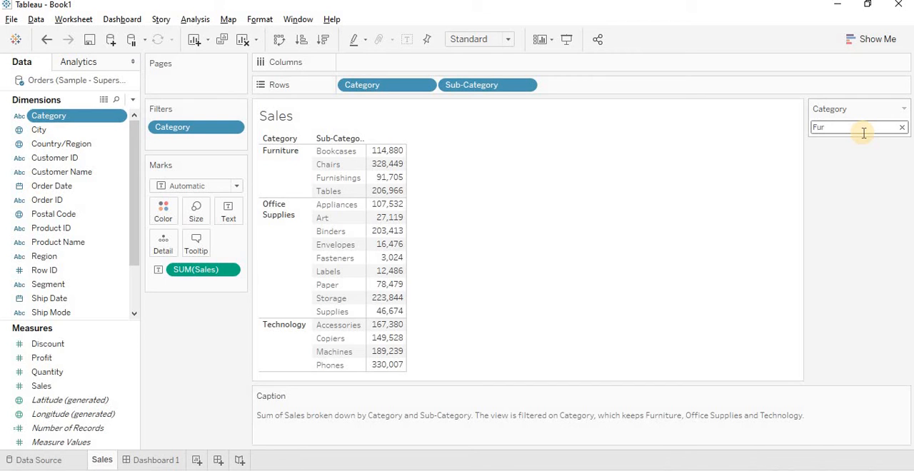
type("Fur")
key("Return")
- Change the Category filter card back to Multiple Values (list) and view its remaining options
left_click(904, 108)
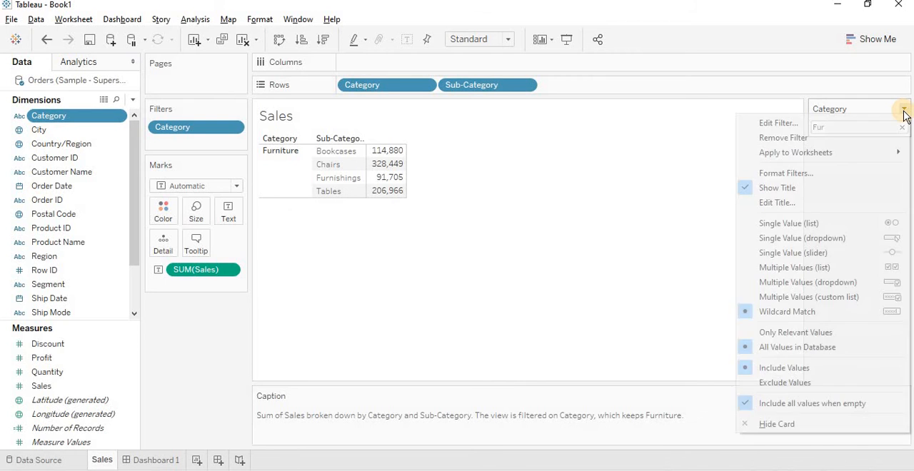
left_click(827, 268)
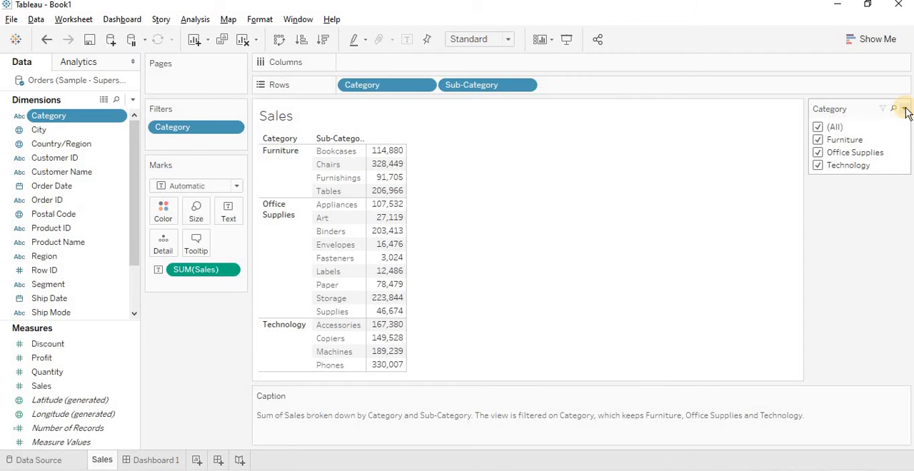
left_click(904, 109)
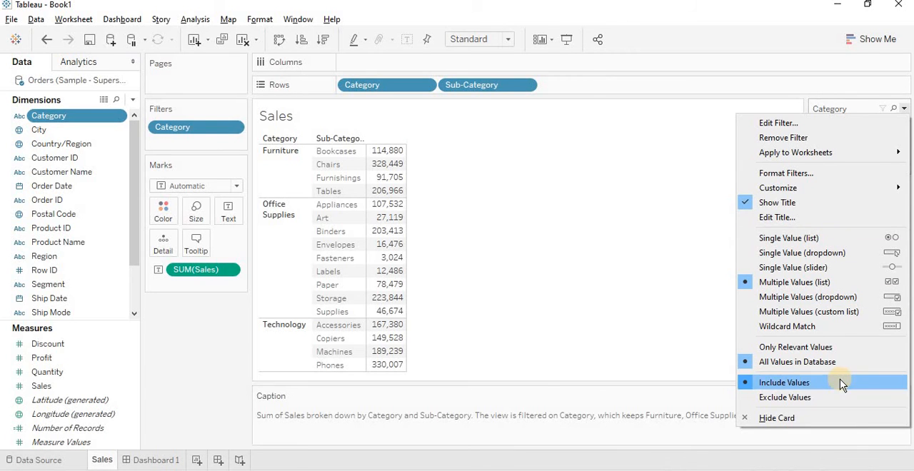
- Remove the Category filter from the Sales sheet
left_click(183, 131)
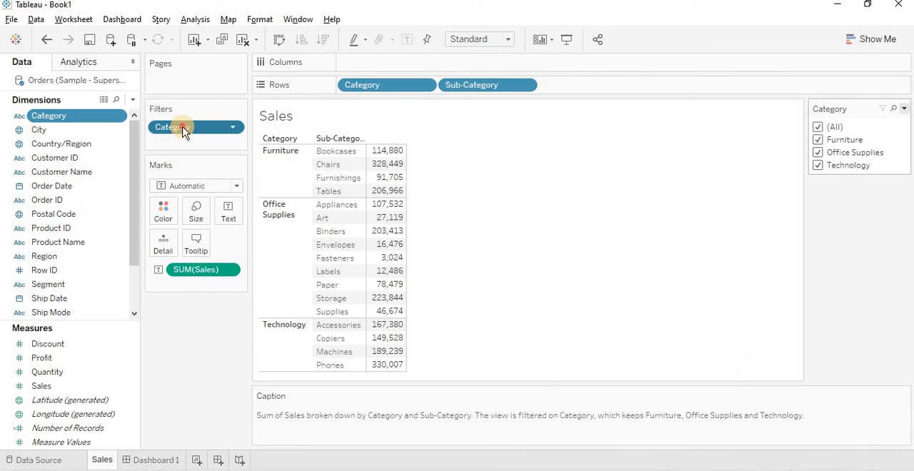
left_click_drag(183, 127, 180, 357)
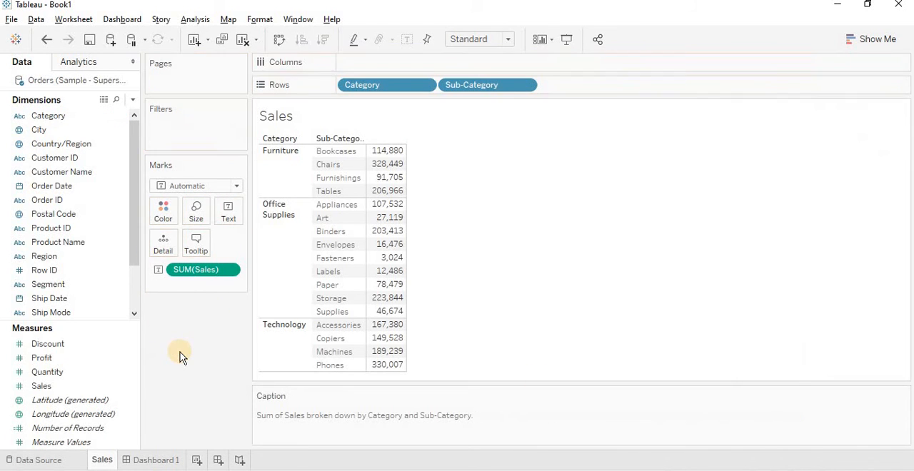
- Show a filter for the Sales measure and raise the lower limit of its range to about 150,945
left_click(134, 387)
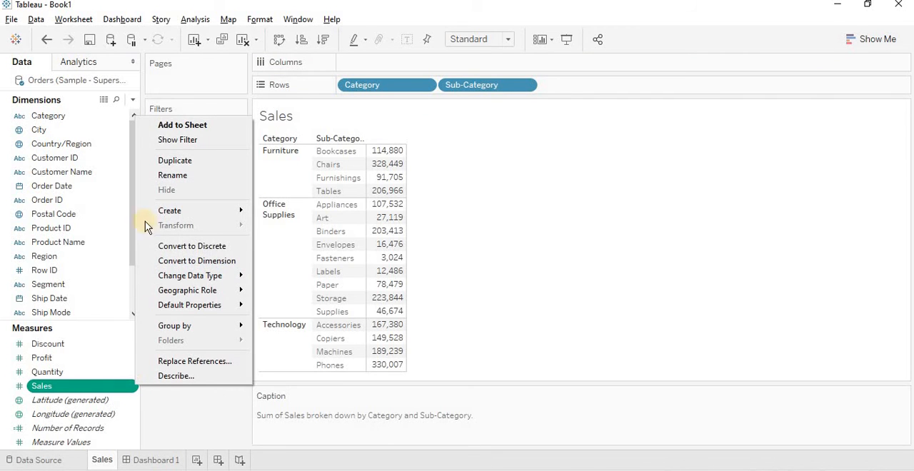
left_click(186, 139)
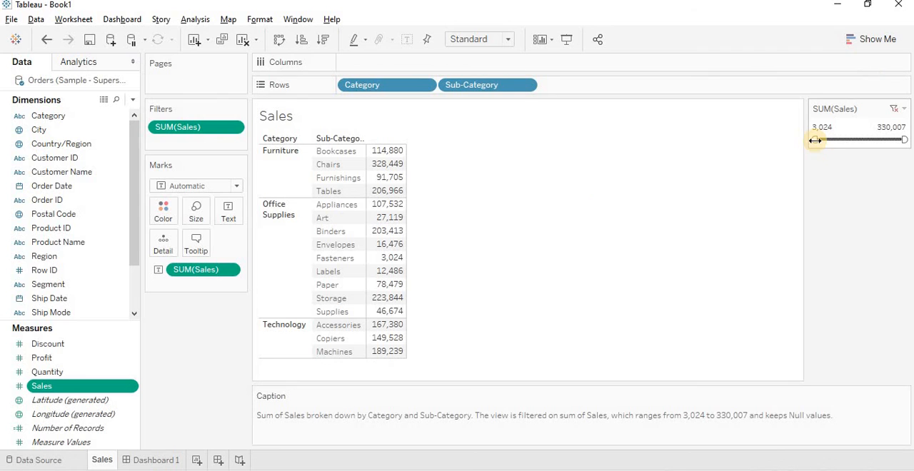
left_click_drag(815, 140, 853, 141)
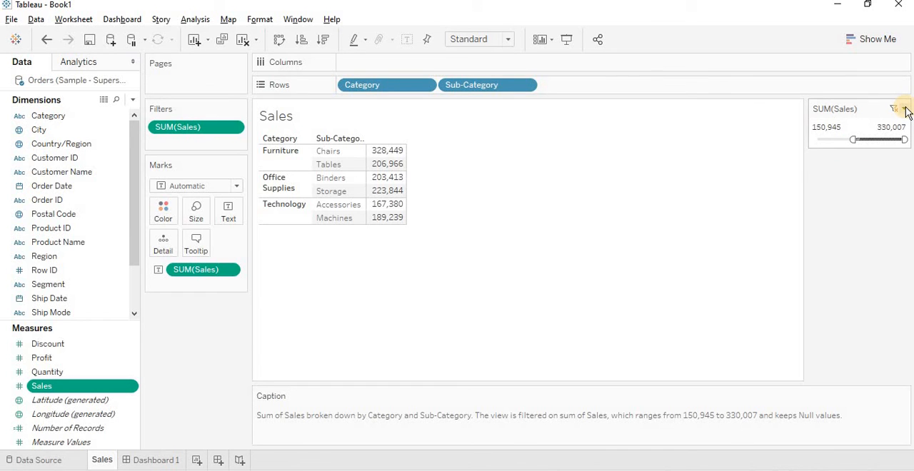
- Change the SUM(Sales) filter card from a range of values to At Most
left_click(905, 109)
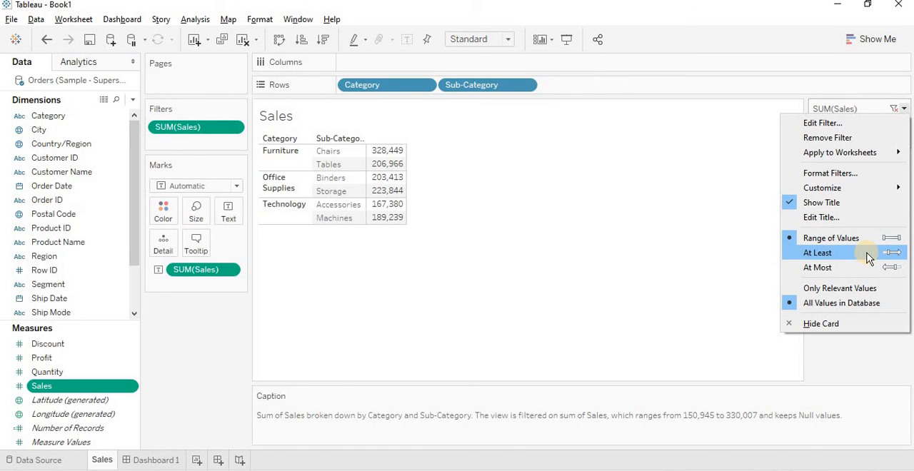
left_click(903, 109)
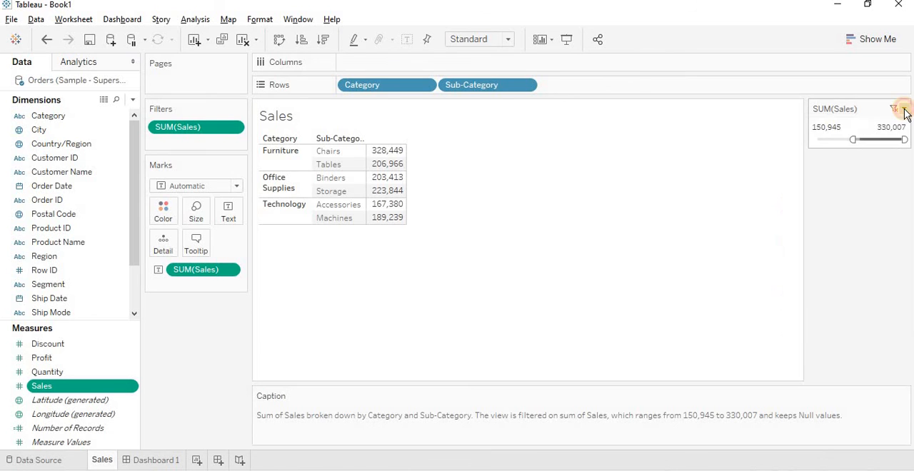
left_click(903, 110)
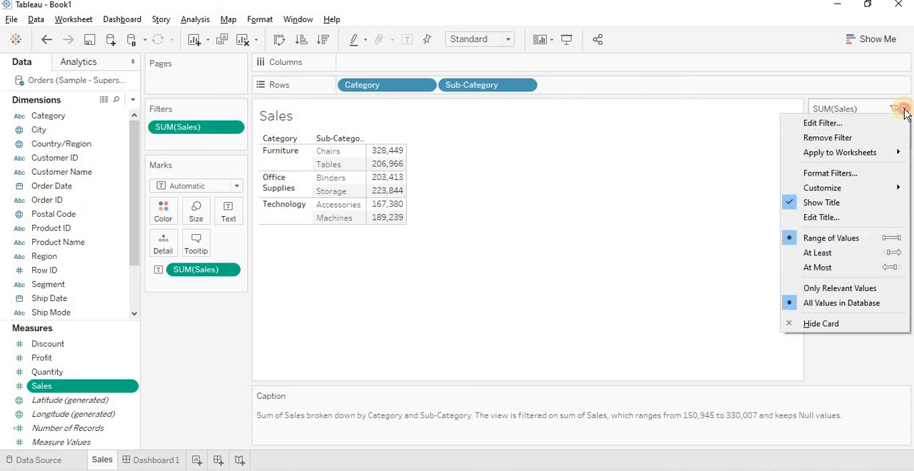
left_click(838, 270)
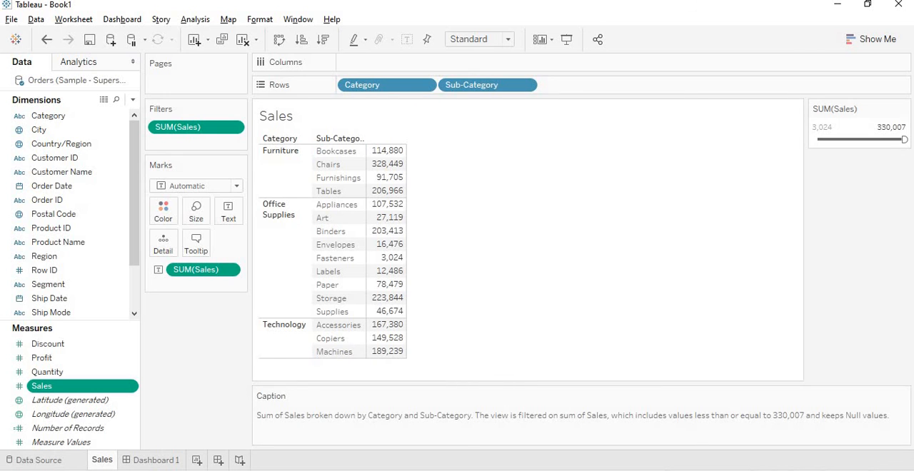
- Create a new dashboard containing the Sales sheet and lower its Sales filter maximum to about 161,325
left_click(218, 460)
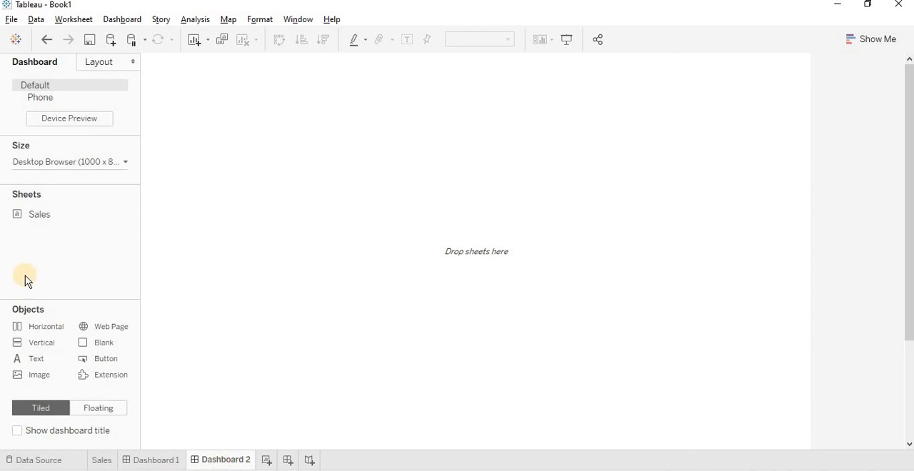
mouse_move(41, 217)
left_click_drag(43, 221, 253, 193)
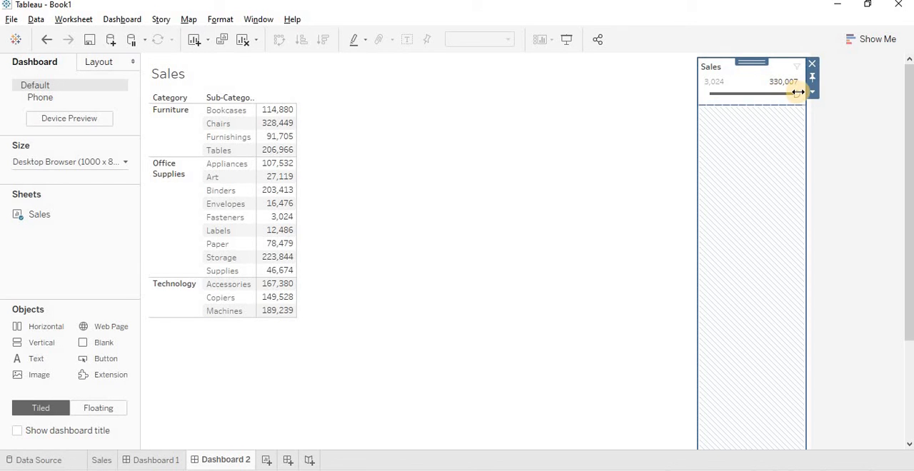
left_click_drag(796, 93, 754, 92)
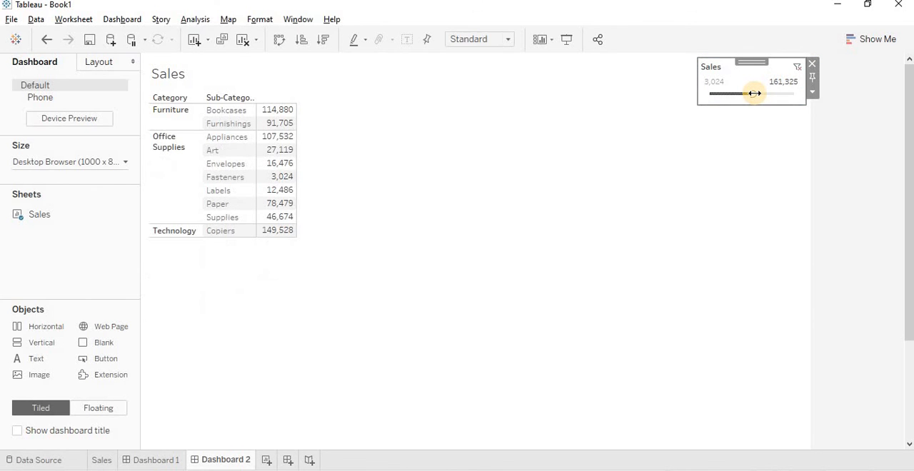